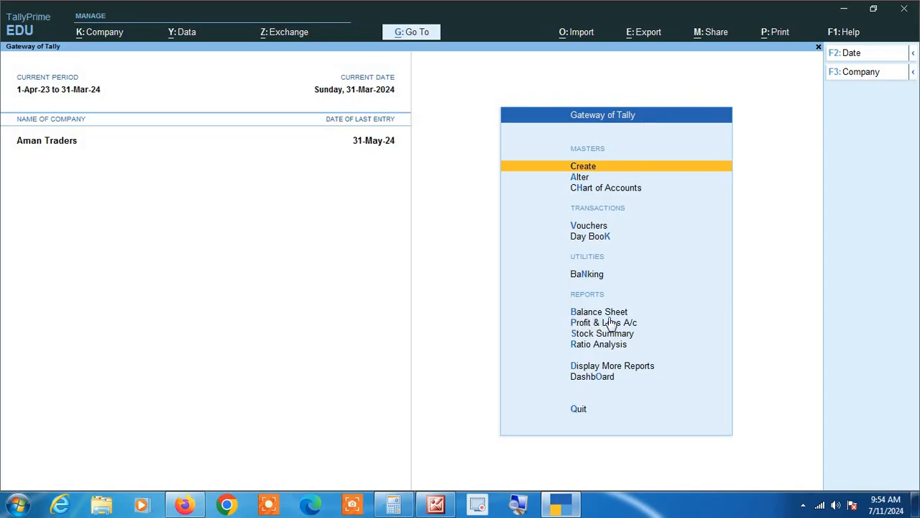
Open the Balance Sheet of Aman Traders and switch it to the detailed view showing the sub-groups.
key("Down")
key("Down")
key("Down")
key("Down")
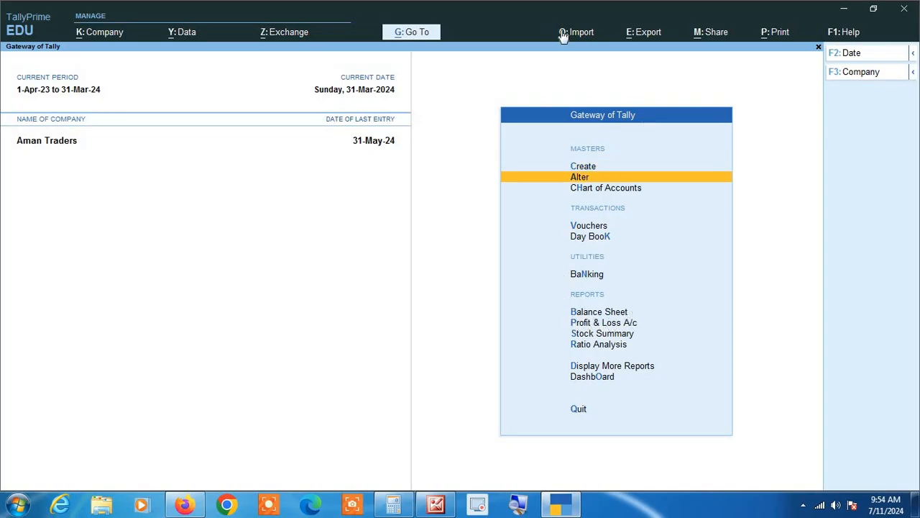
key("Down")
key("Down")
key("Down")
key("Up")
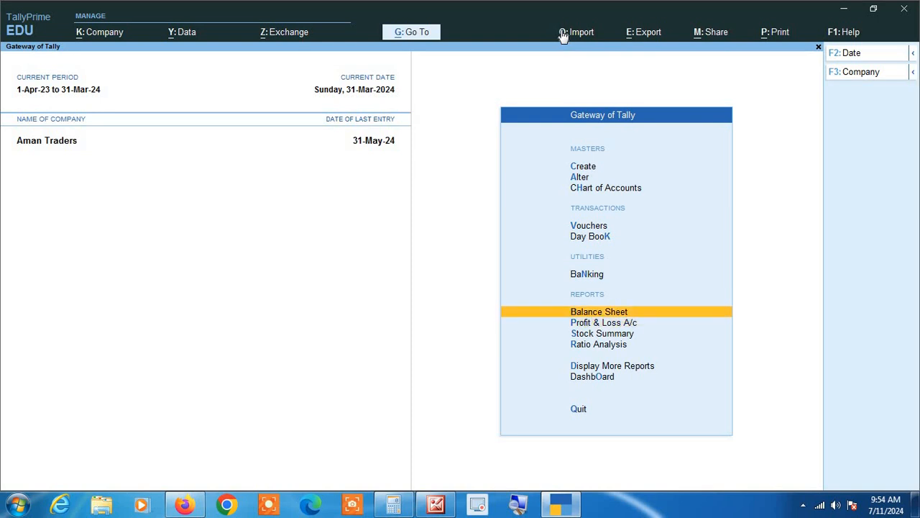
key("Return")
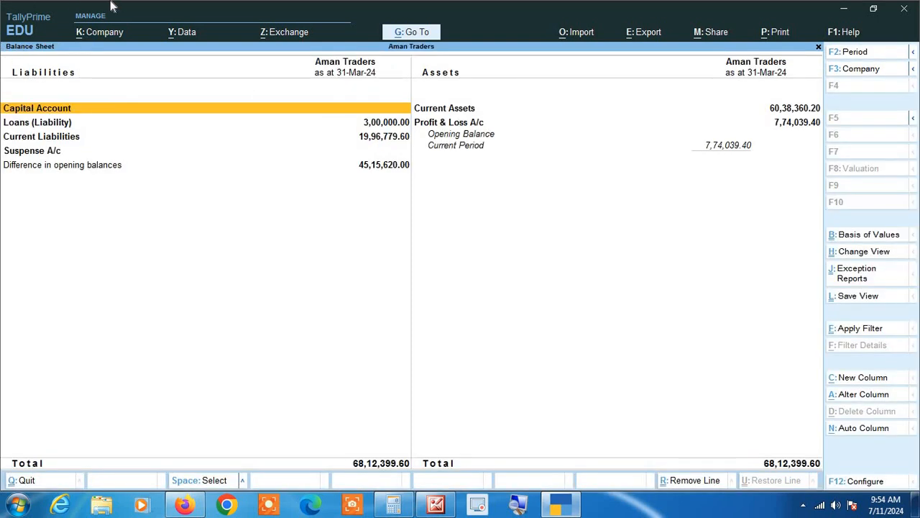
key("alt+F5")
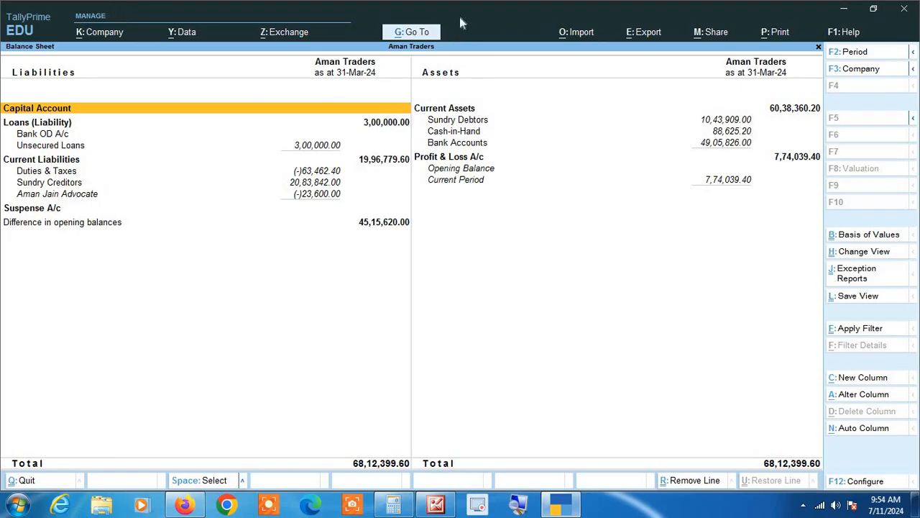
Open the Sundry Debtors group summary under Current Assets and review the parties' debit and credit closing balances.
key("Right")
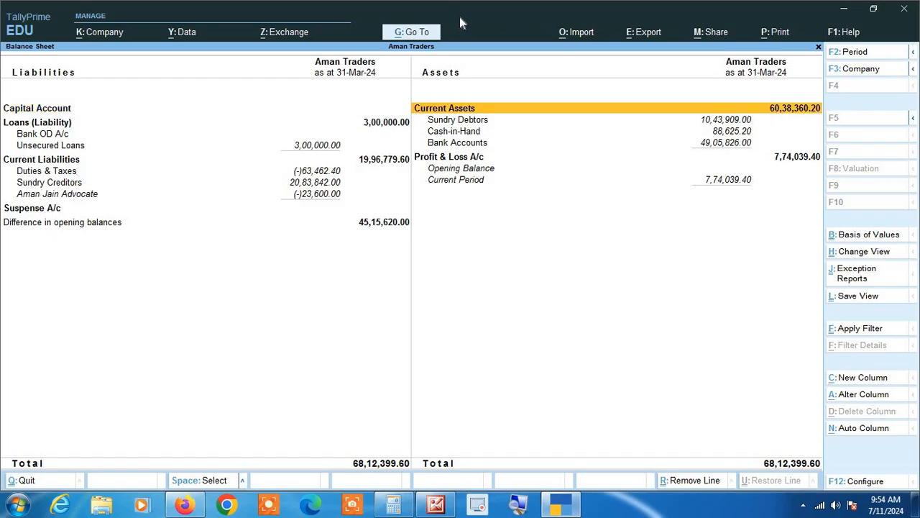
key("Down")
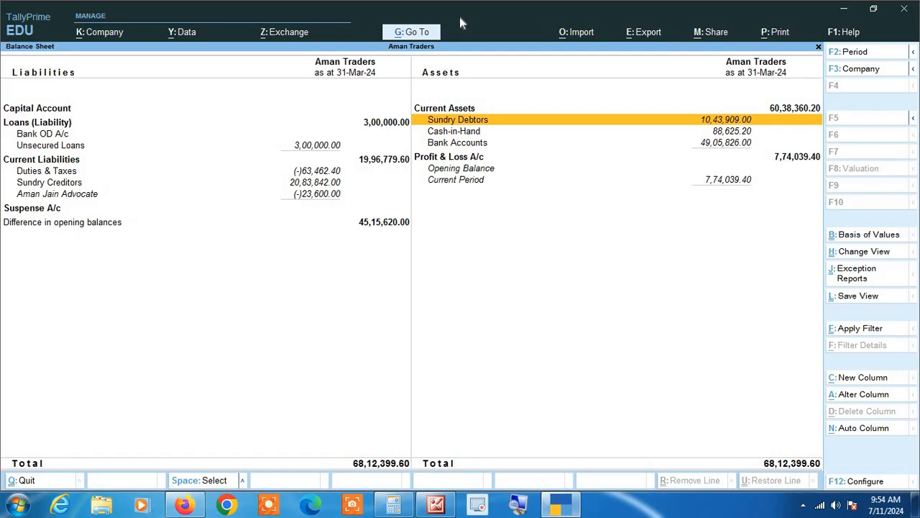
key("Return")
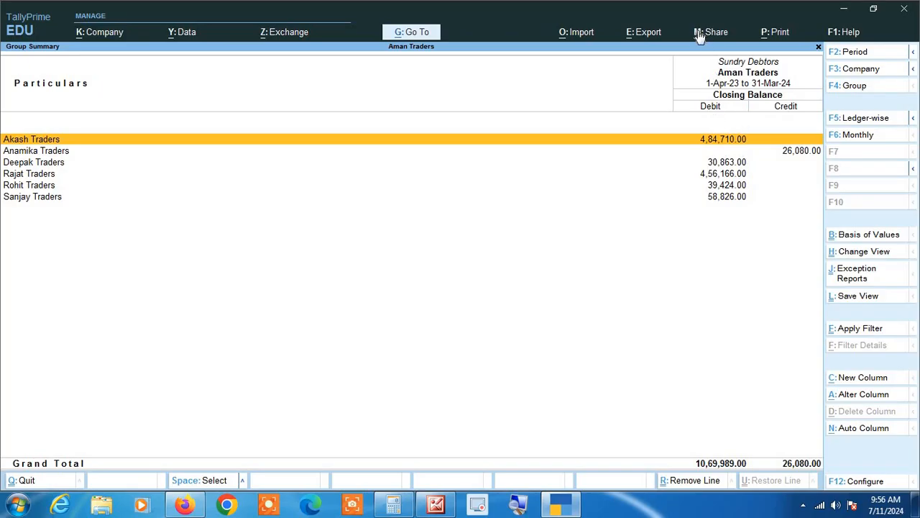
key("Down")
key("Down")
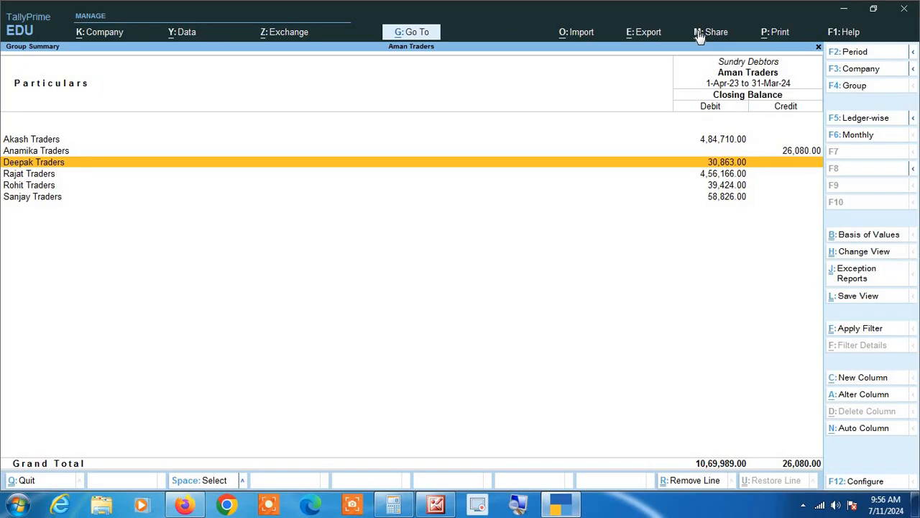
key("Up")
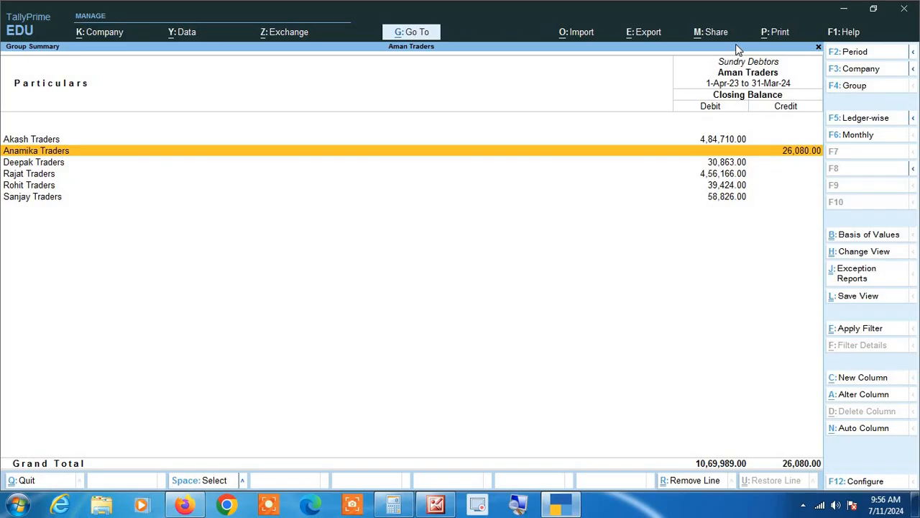
key("Up")
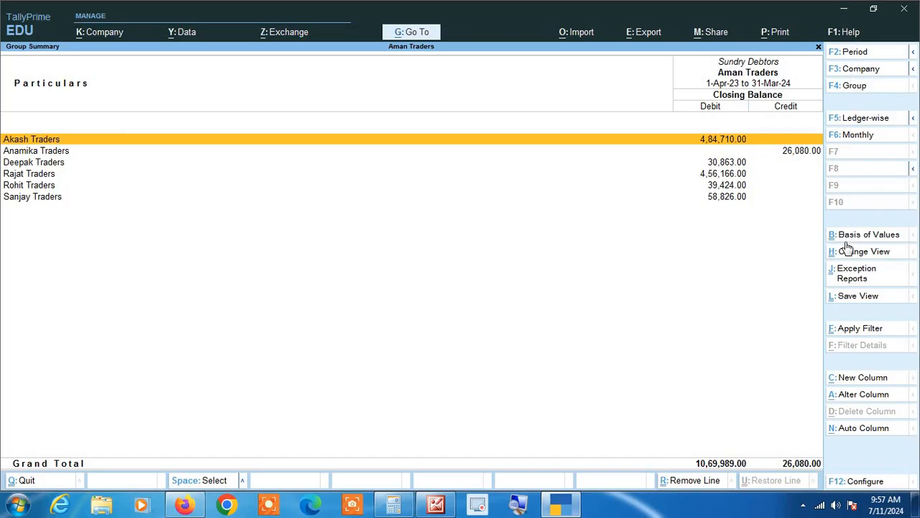
Configure the Sundry Debtors summary to show the opening balance and transactions along with the closing balance, keeping the other options at their defaults.
left_click(866, 482)
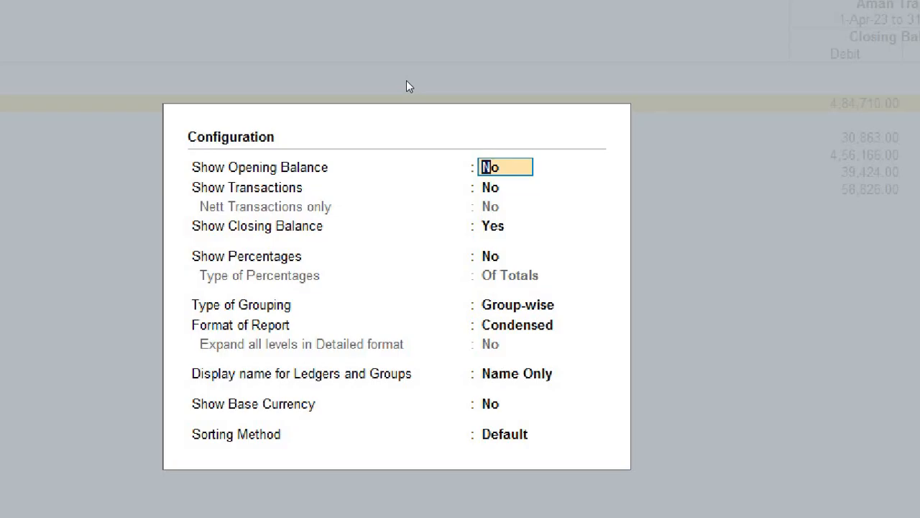
type("yes")
key("Return")
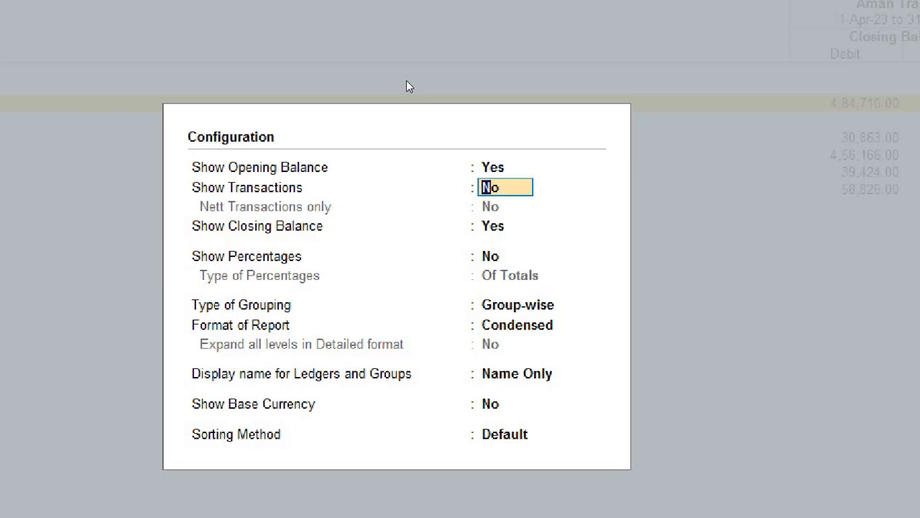
type("yes")
key("Return")
key("Return")
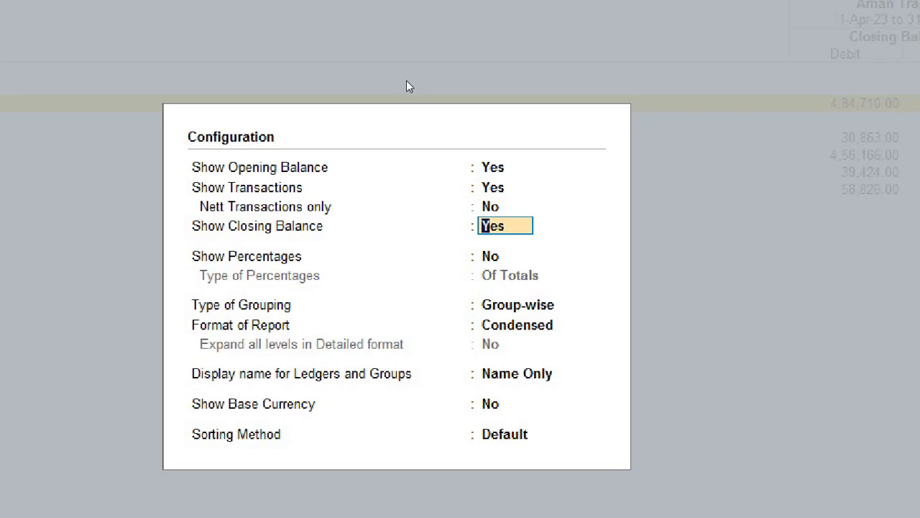
key("super")
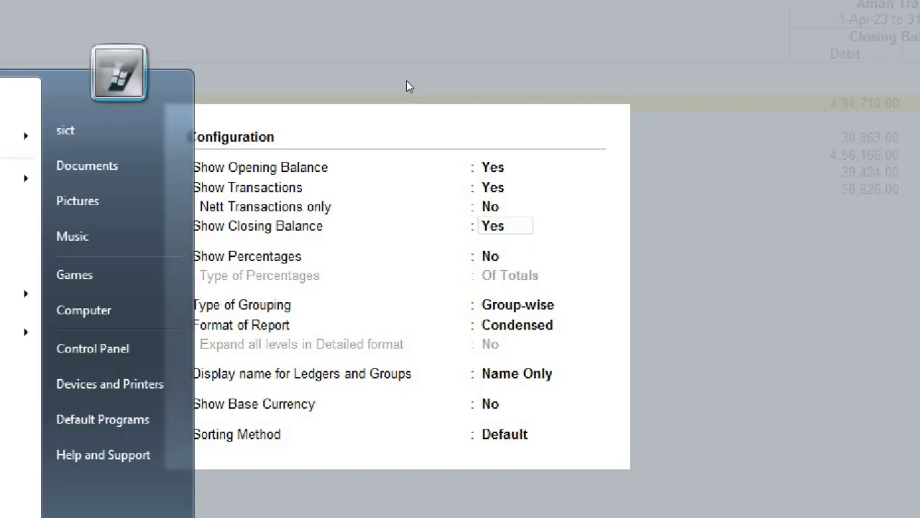
key("super")
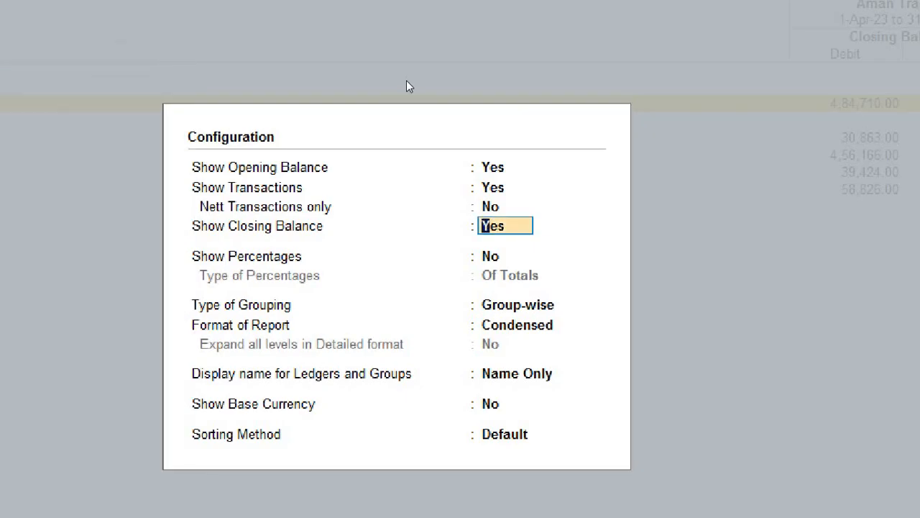
key("Return")
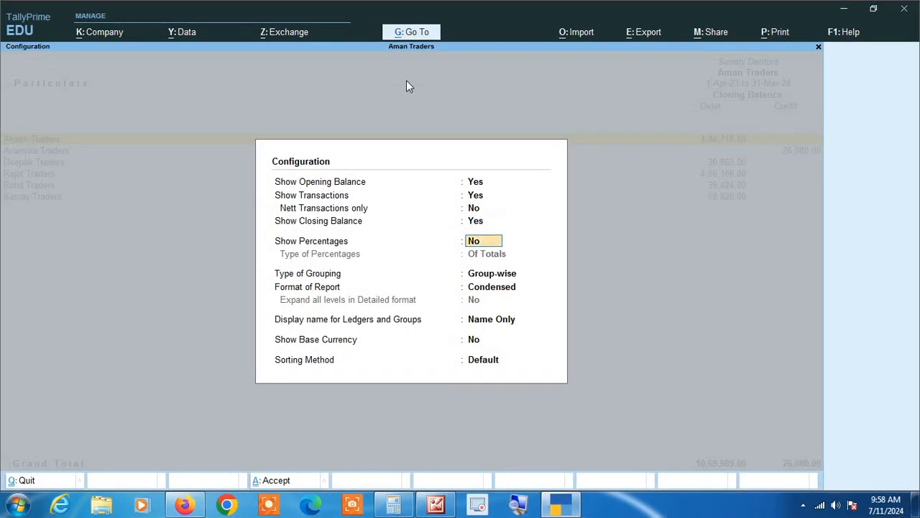
key("Return")
key("Return")
key("Return")
key("Return")
key("Return")
key("Return")
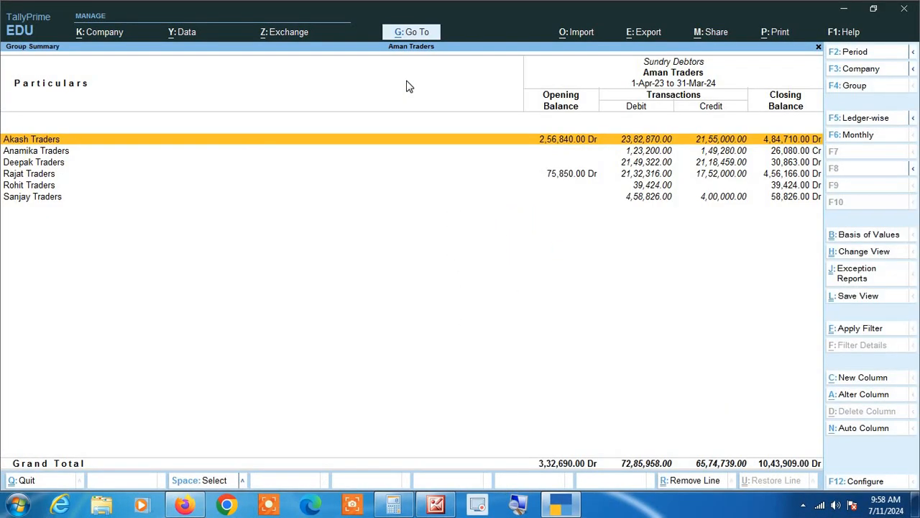
Examine the opening balance, debit and credit transactions and closing balance of Akash Traders and Anamika Traders.
left_click(518, 505)
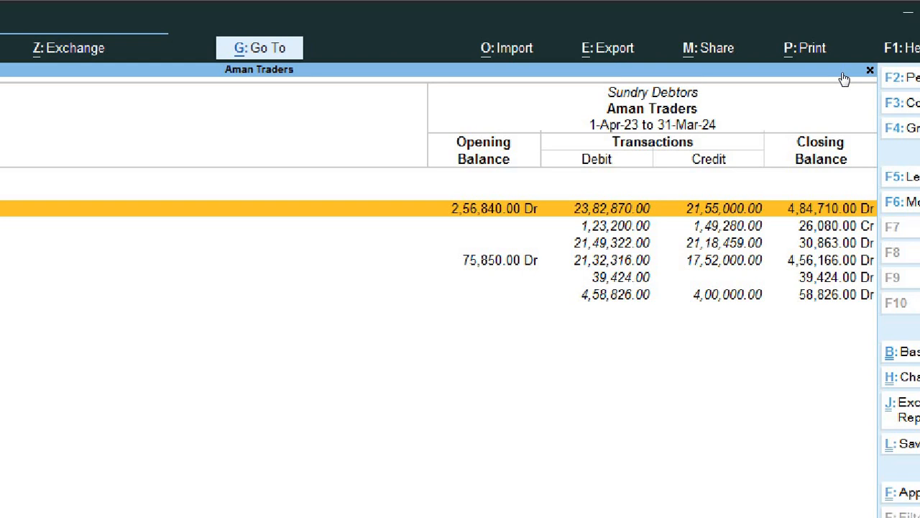
key("Down")
key("Up")
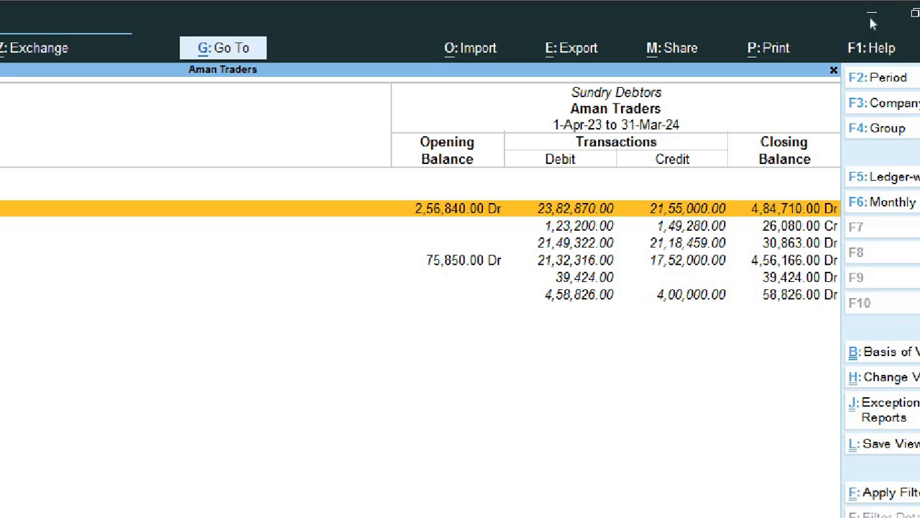
key("Down")
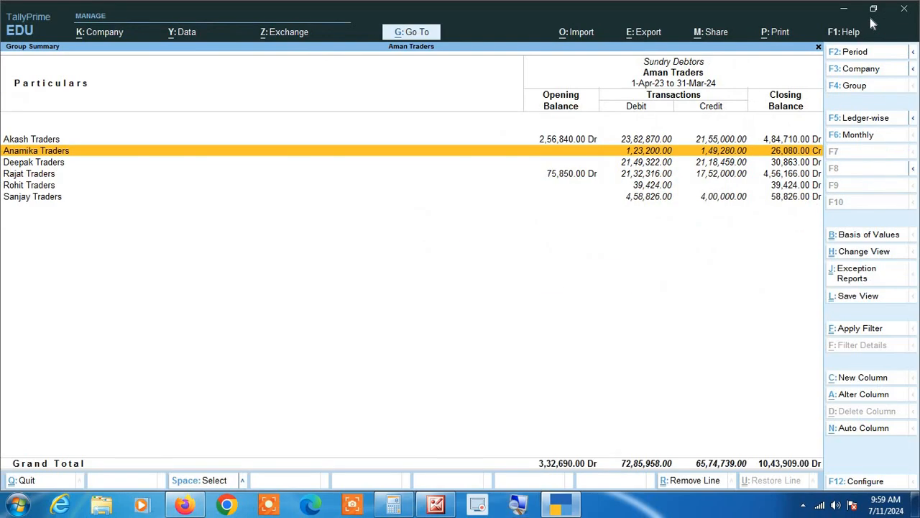
key("Up")
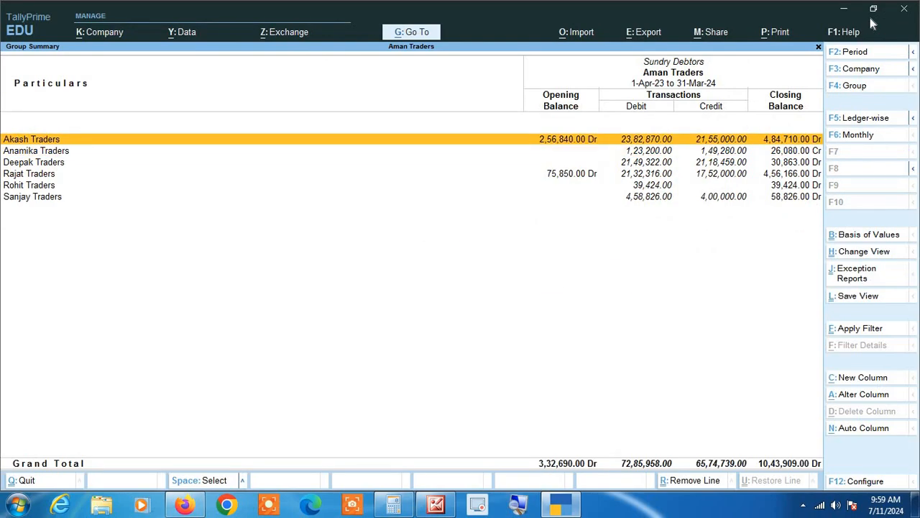
Open the monthly summary of the Akash Traders ledger and go through the monthly transactions and closing balances from April to July.
key("Return")
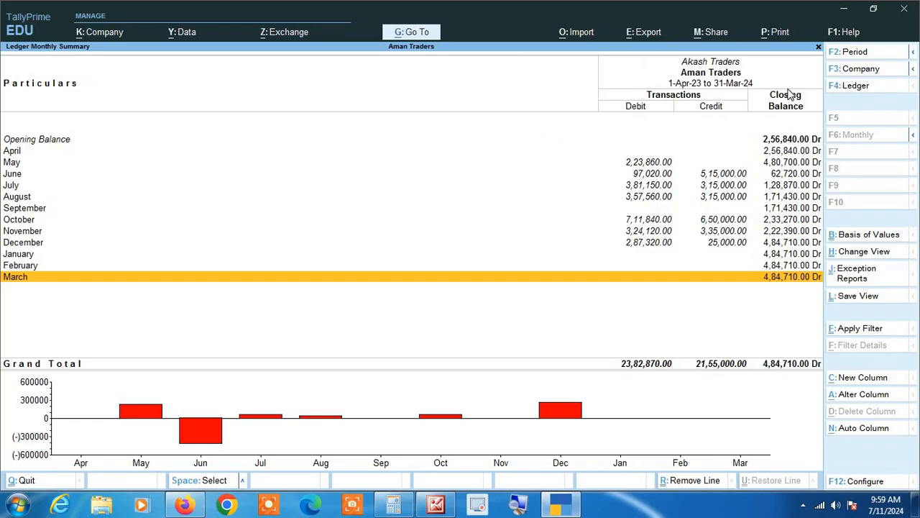
key("Up")
key("Up")
key("Up")
key("Up")
key("Up")
key("Up")
key("Up")
key("Up")
key("Up")
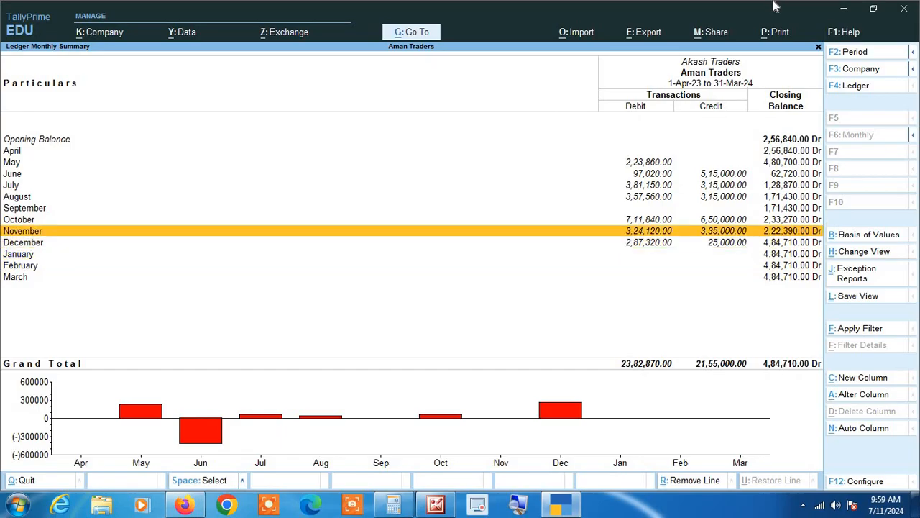
key("Up")
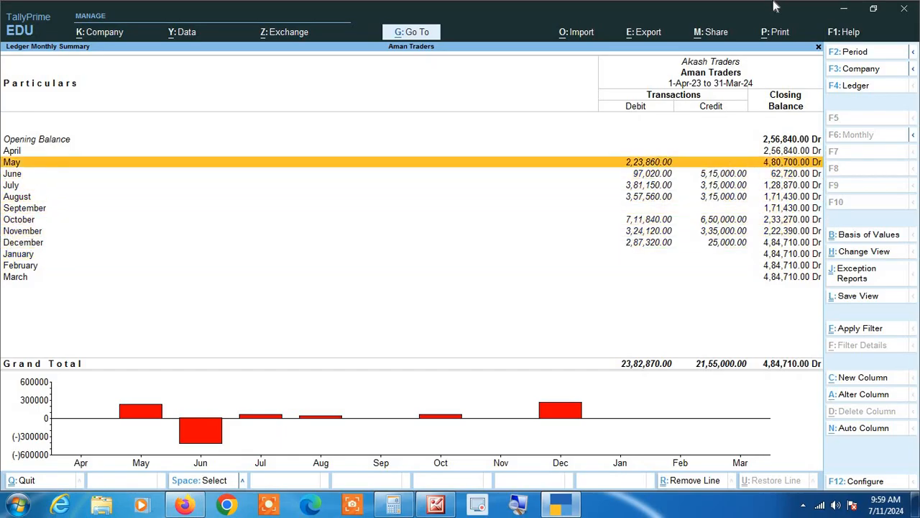
key("Up")
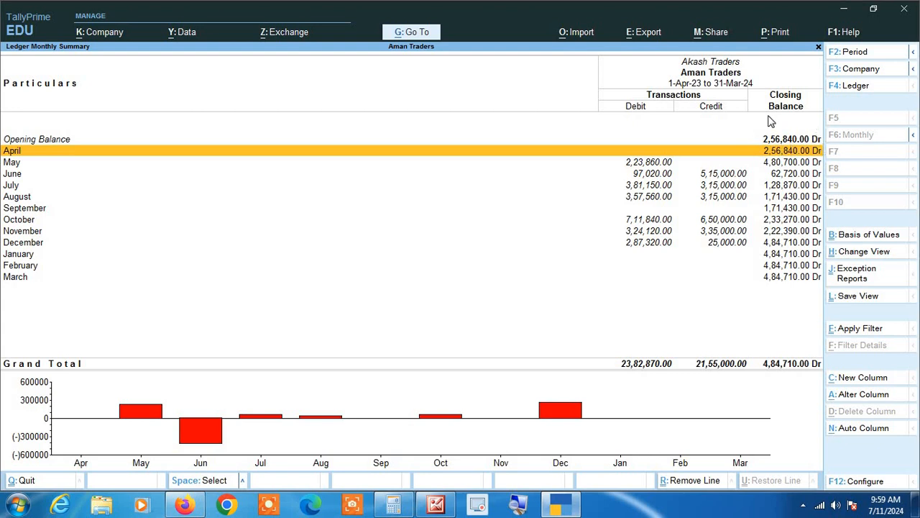
key("Down")
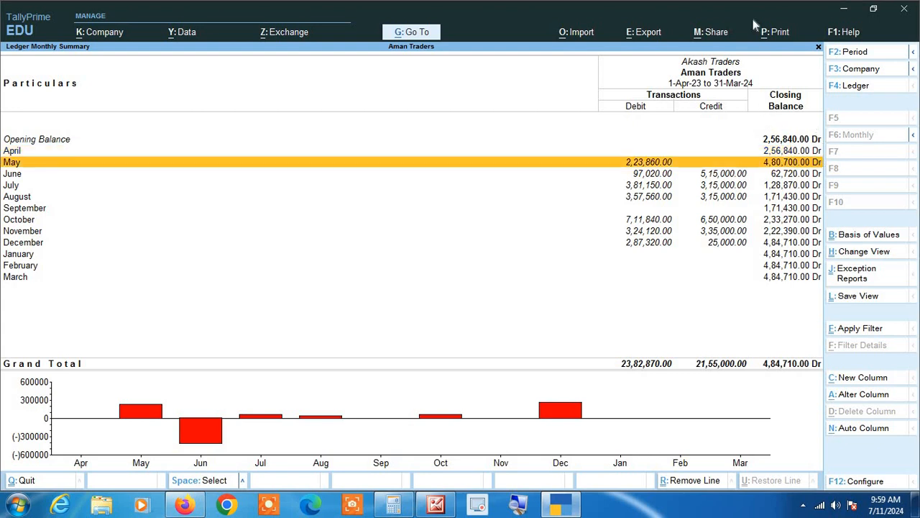
key("Down")
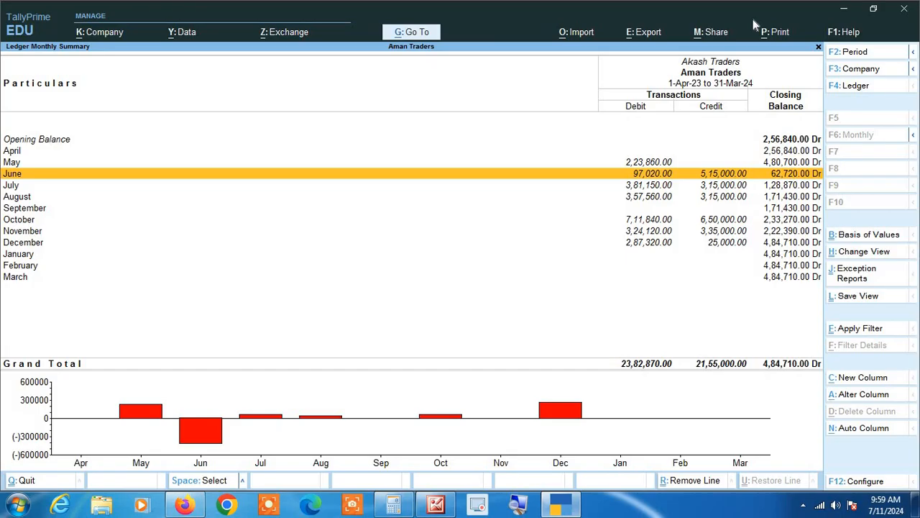
key("Down")
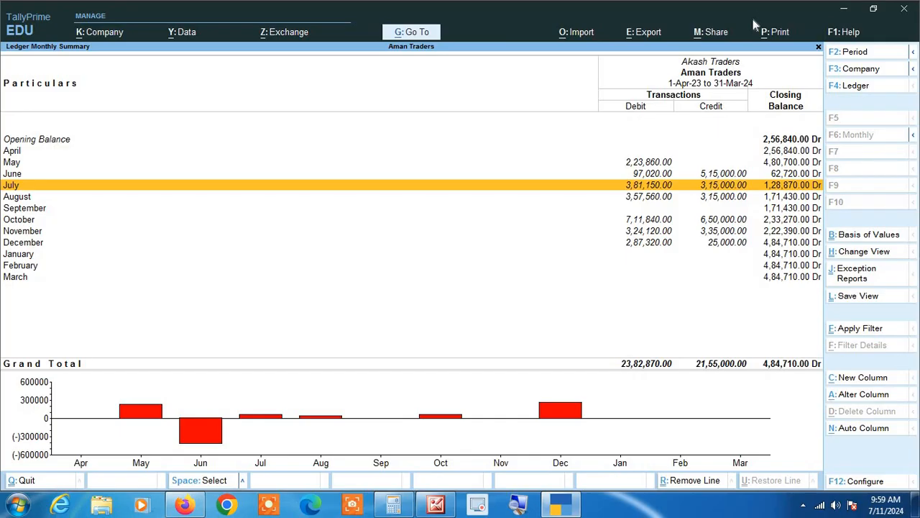
Open the July vouchers of Akash Traders, extend the period to 1-Apr-23 to 31-Mar-24, and review the entries through the last one.
key("Return")
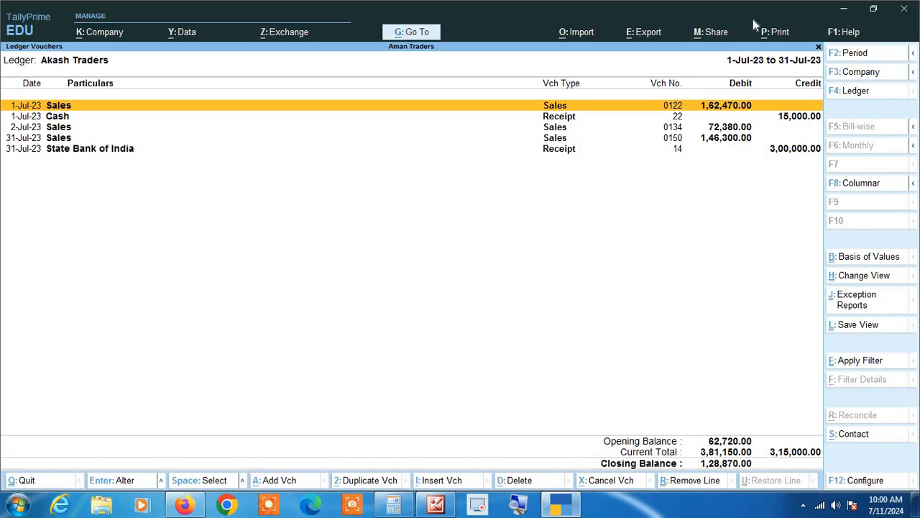
key("F2")
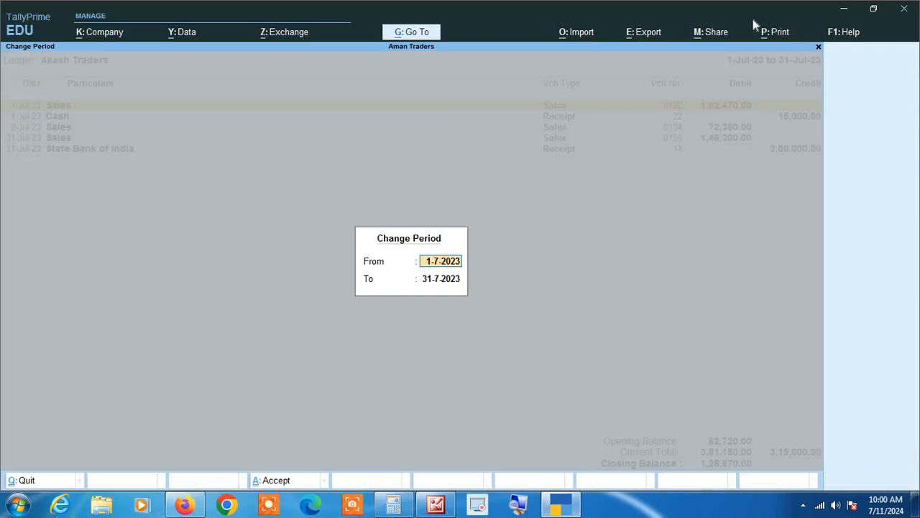
key("space")
key("Return")
key("space")
key("Return")
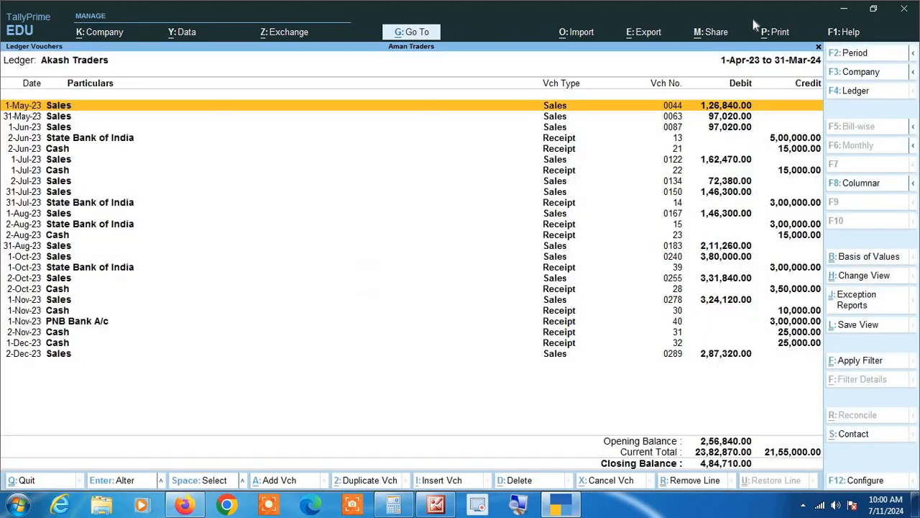
key("End")
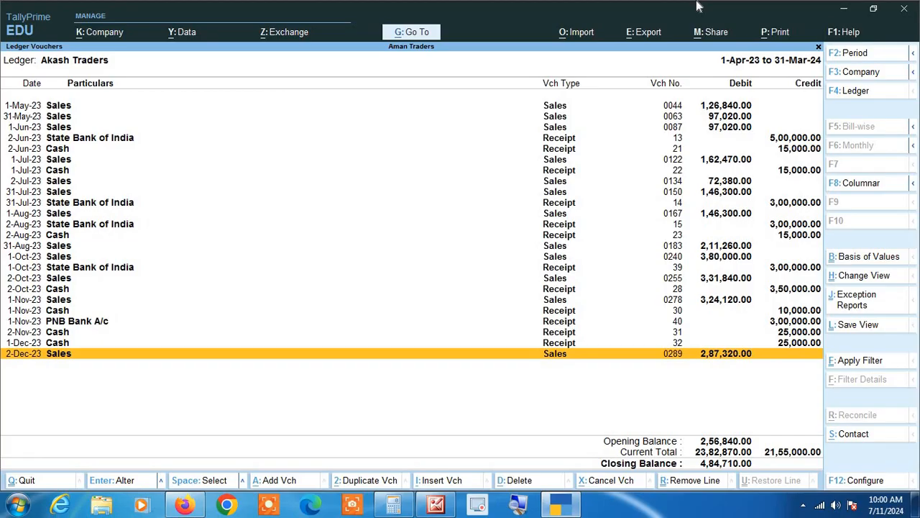
Inspect the 1-Jul-23 sales voucher of Akash Traders from the July vouchers, then return to the Sundry Debtors summary without altering it.
key("Escape")
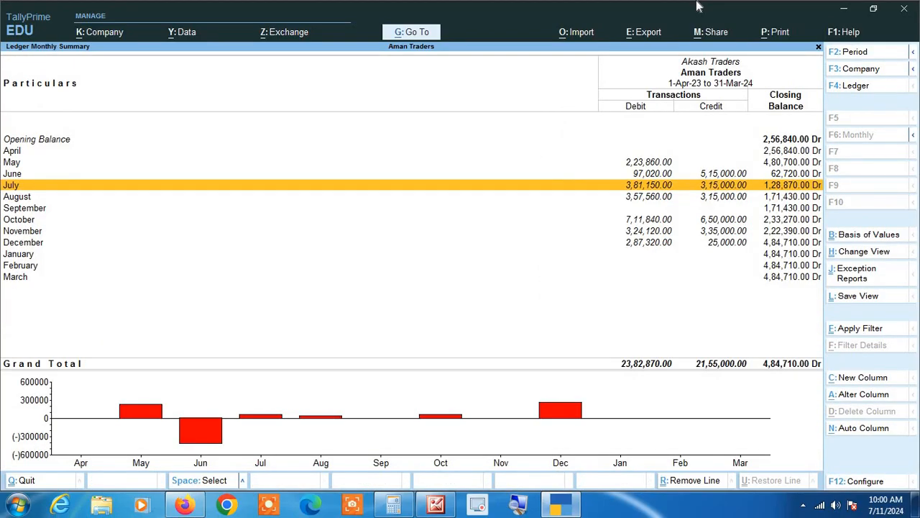
key("Return")
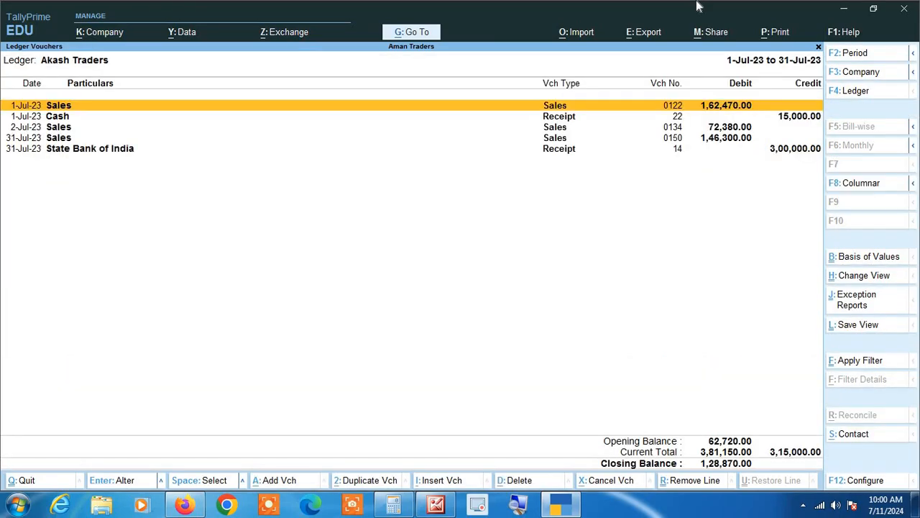
key("Return")
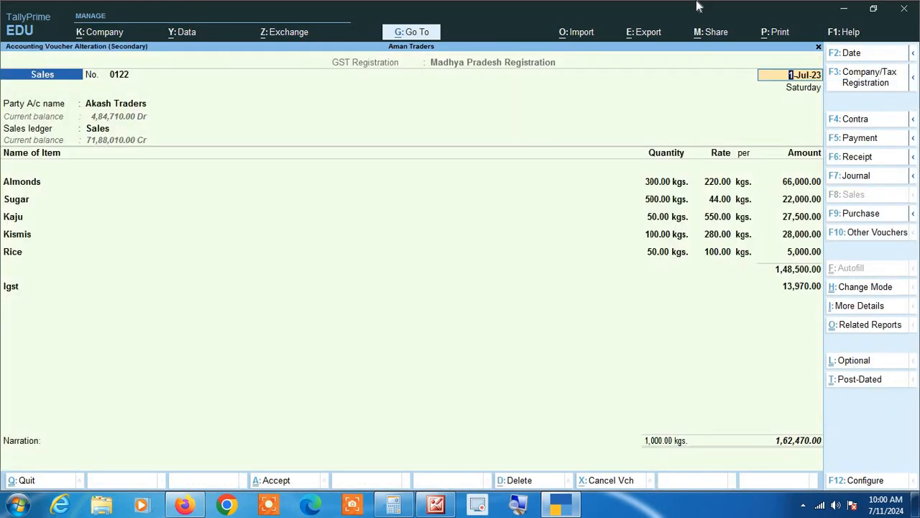
key("Return")
key("Return")
key("Return")
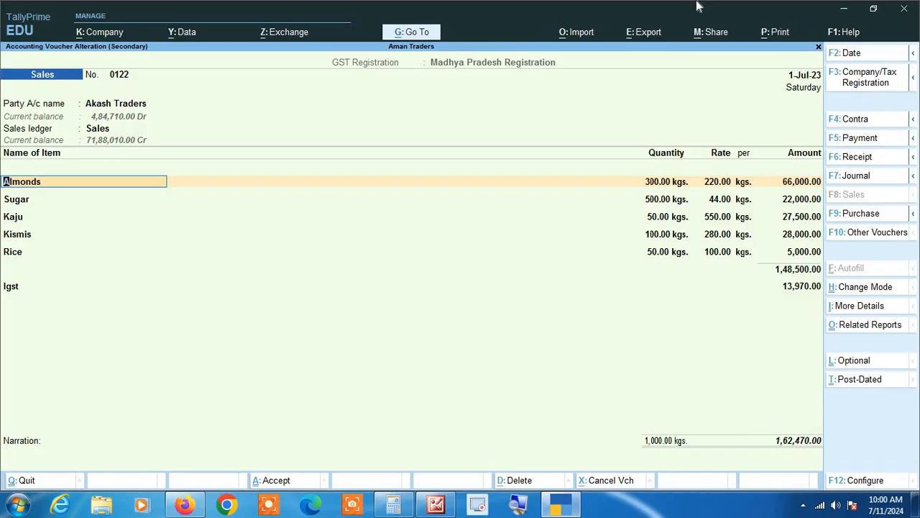
key("BackSpace")
key("y")
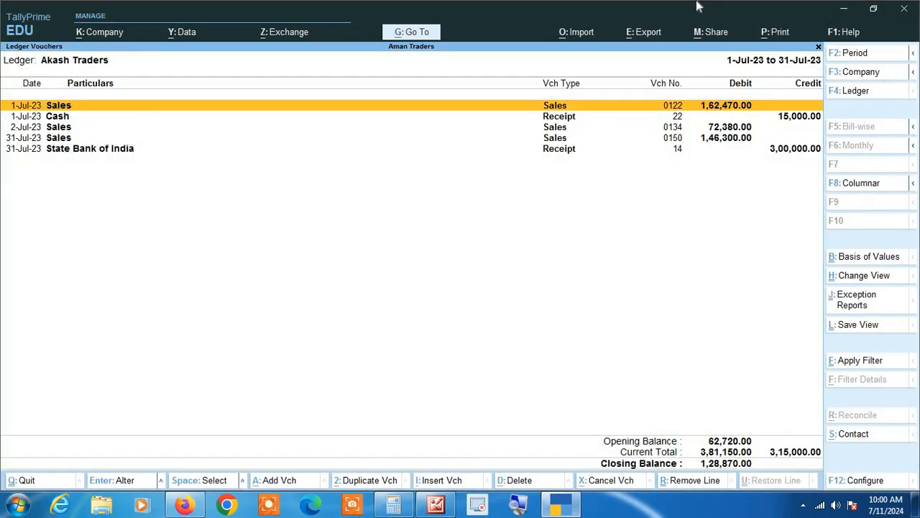
key("Escape")
key("Escape")
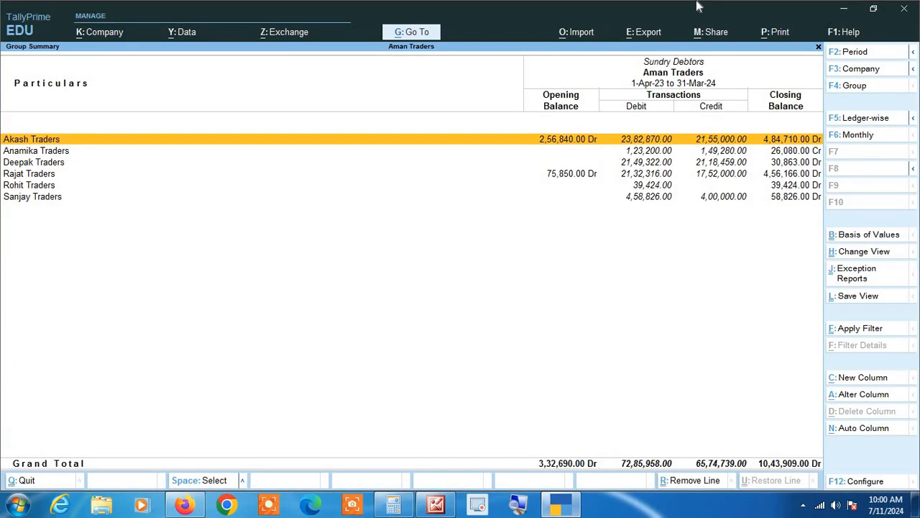